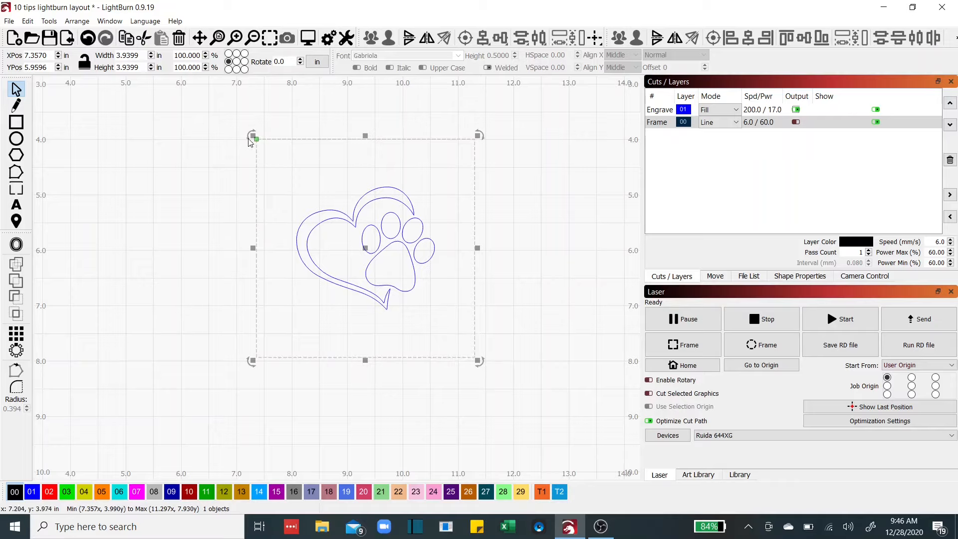
Turn on output for the Frame layer and turn it off for the Engrave layer
click(671, 127)
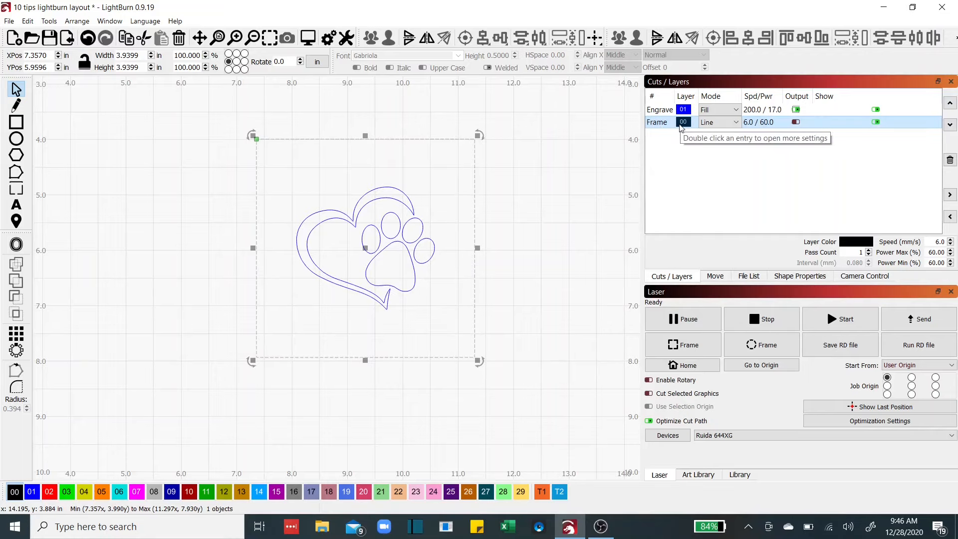
click(796, 123)
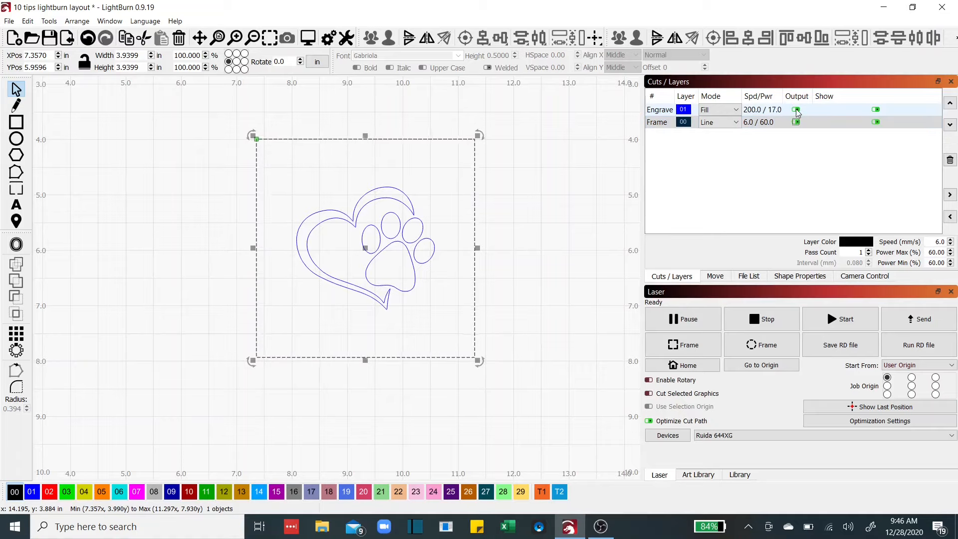
click(795, 111)
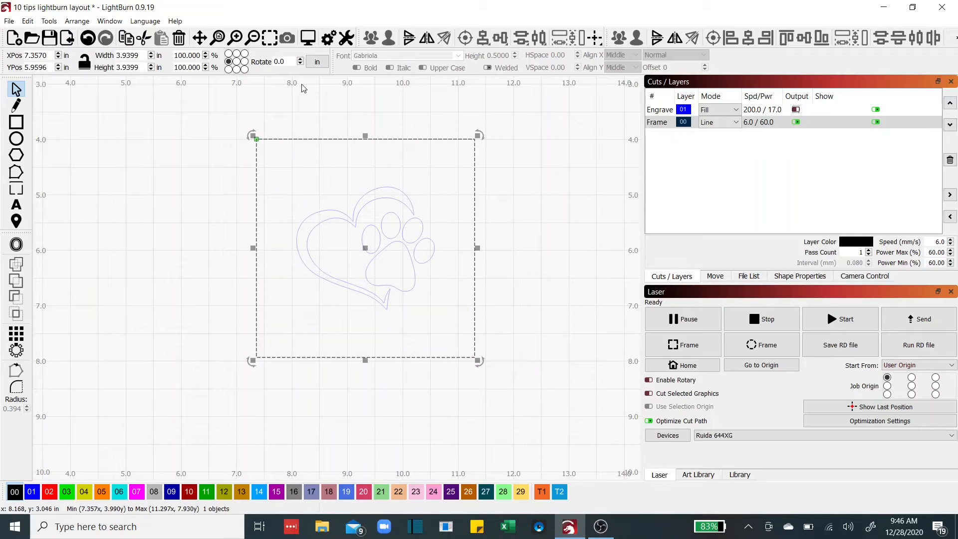
Preview the job to check the cut path of the square outline, and close the preview
click(309, 40)
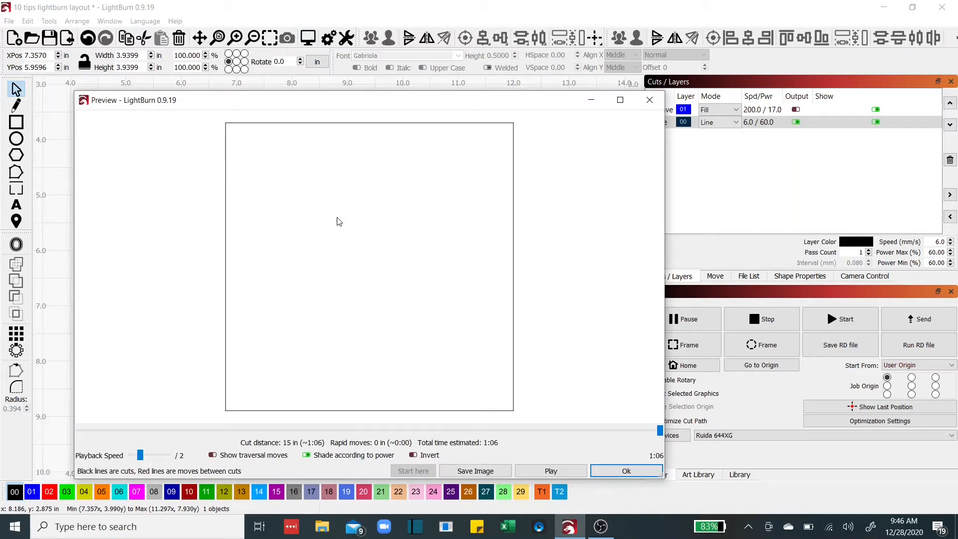
mouse_move(659, 432)
mouse_down()
mouse_move(306, 447)
mouse_move(85, 428)
mouse_move(182, 437)
mouse_move(661, 433)
mouse_up()
click(626, 470)
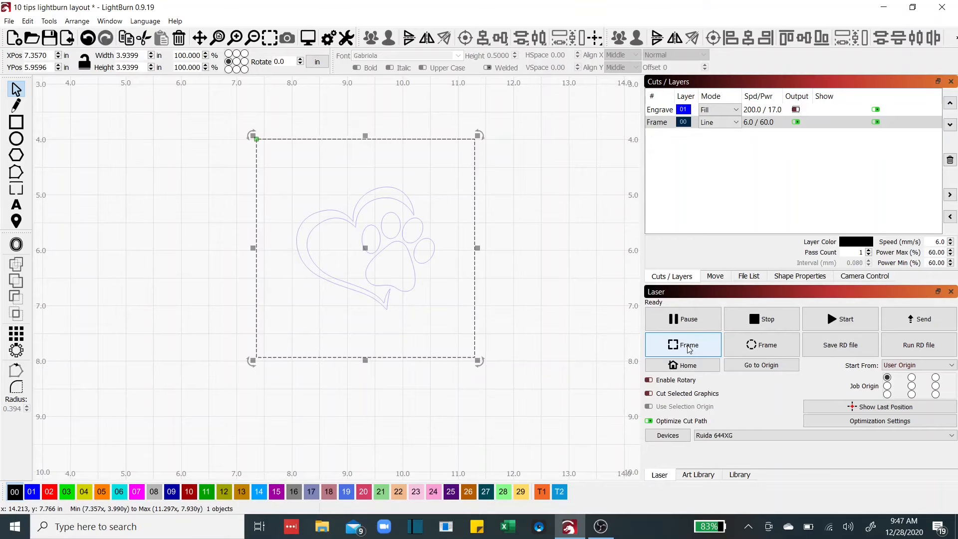
Set the laser head's move speed to 25 mm/s and trace the square outline's rectangular boundary on the machine
click(689, 345)
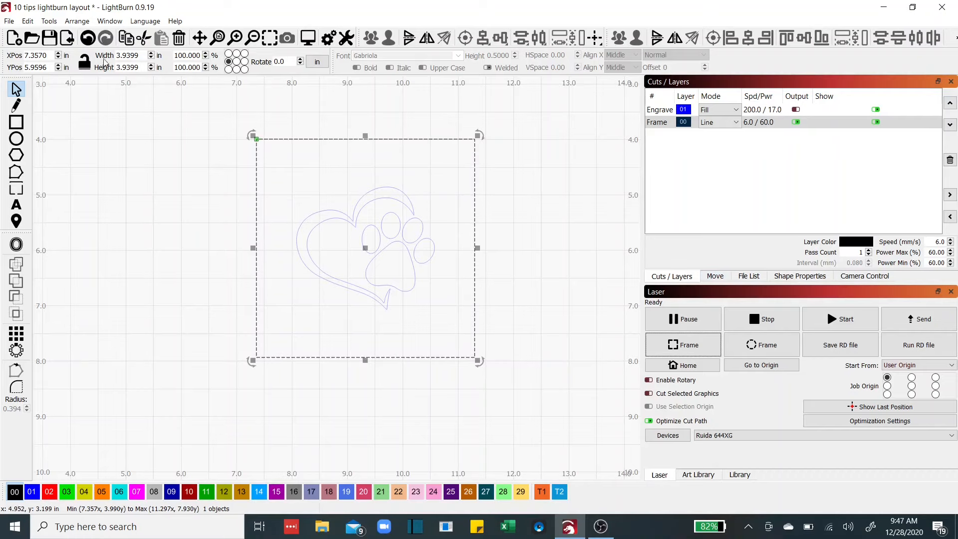
click(106, 23)
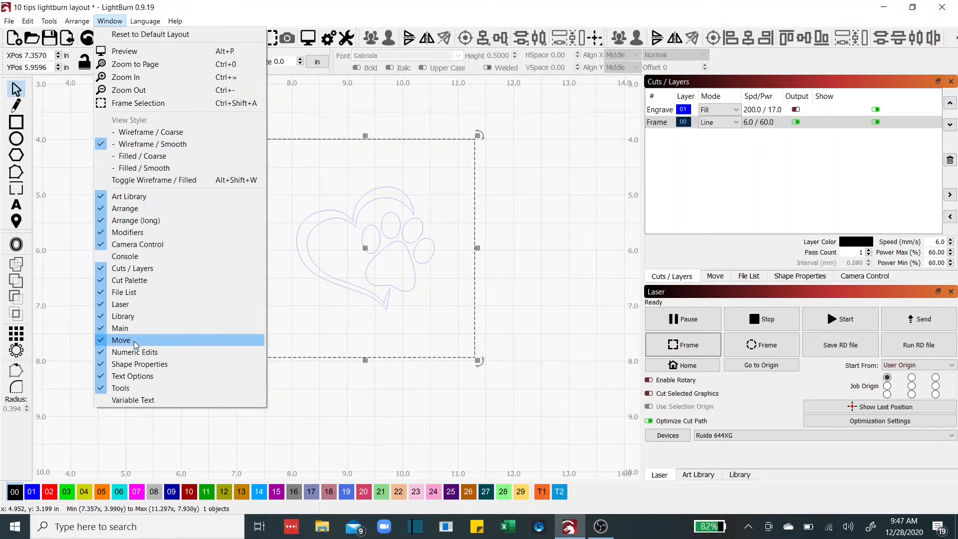
click(716, 276)
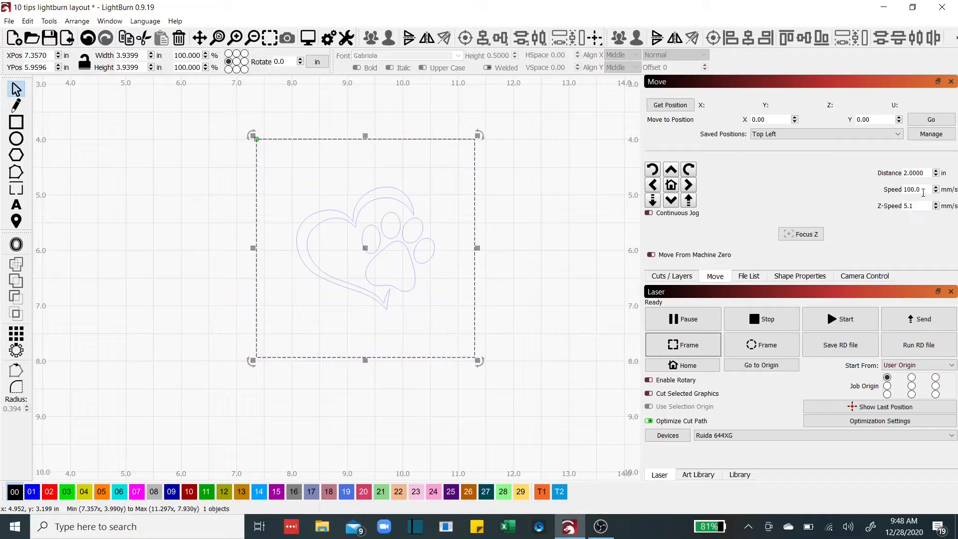
drag(923, 190, 901, 191)
text(25)
key(Tab)
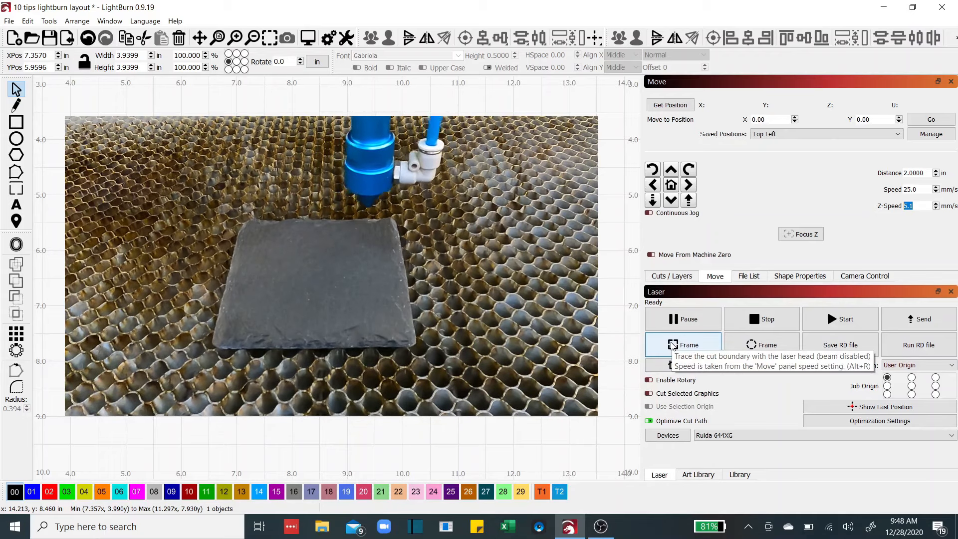
click(673, 344)
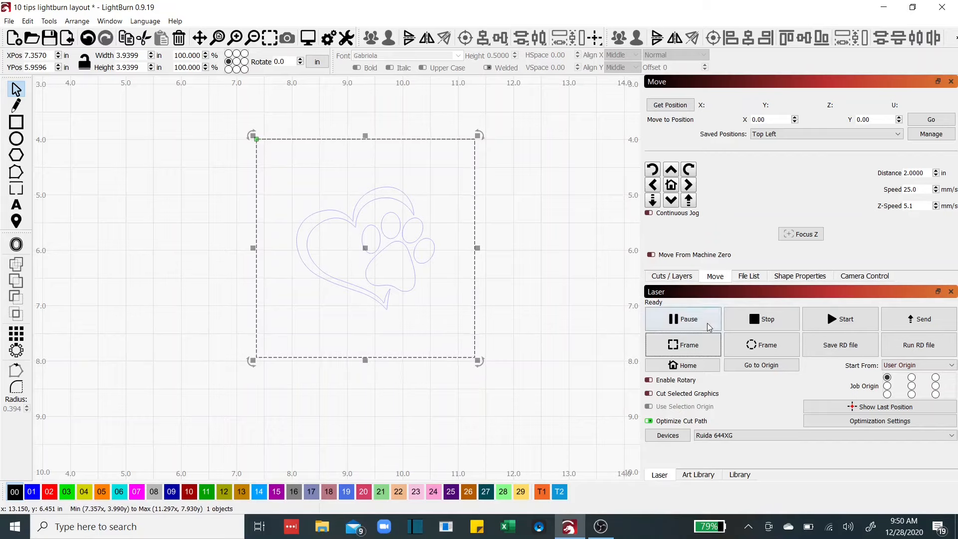
Turn off output for the Frame layer and turn it back on for the Engrave layer
click(685, 279)
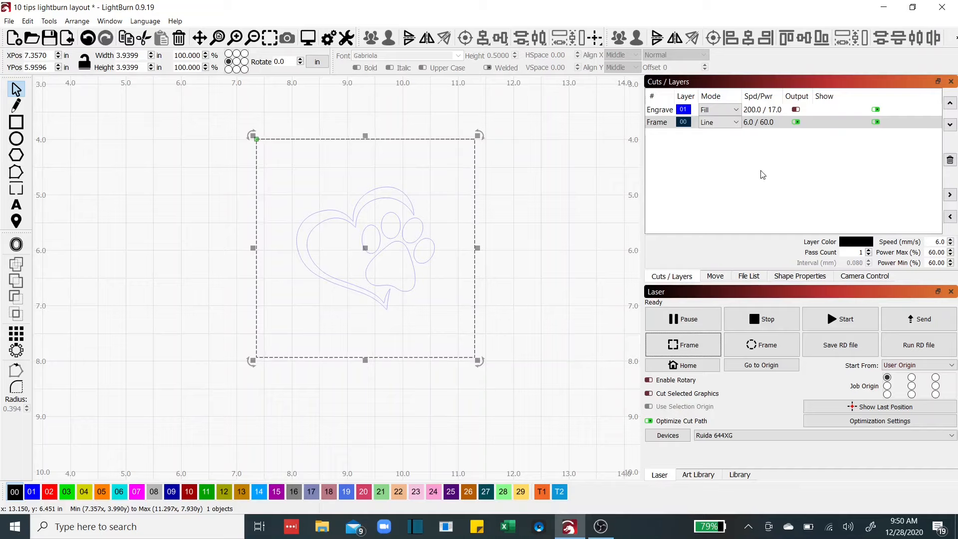
click(796, 122)
click(795, 109)
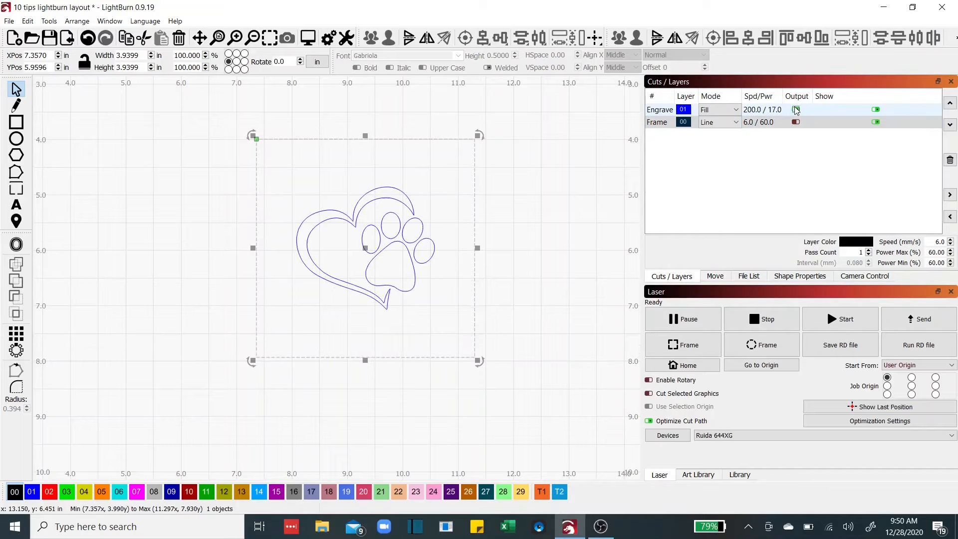
Select the heart-and-paw artwork and preview its filled engraving
click(381, 228)
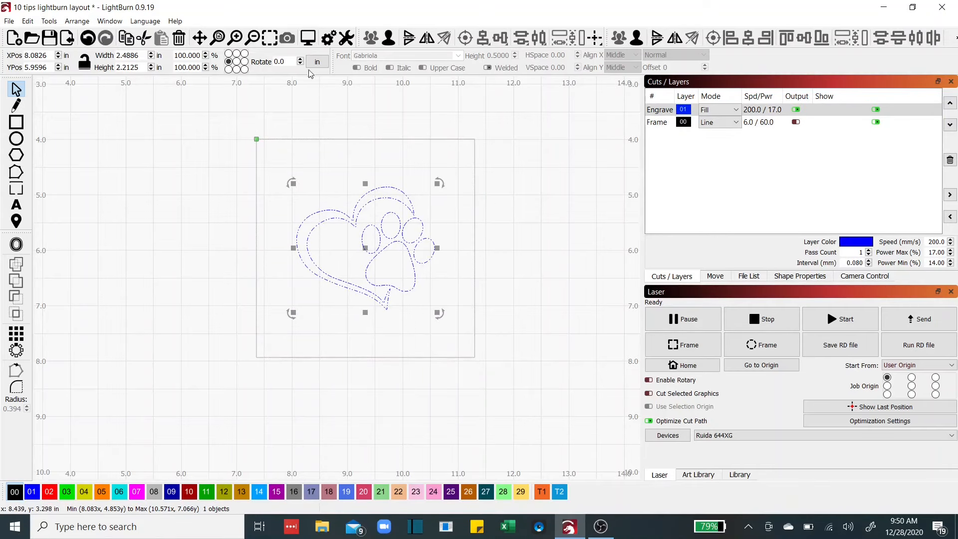
click(309, 38)
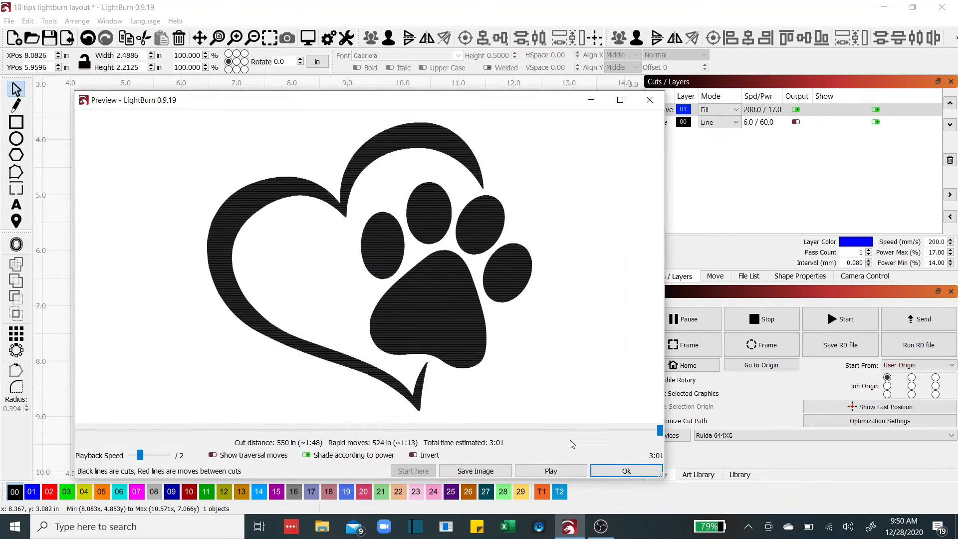
click(596, 472)
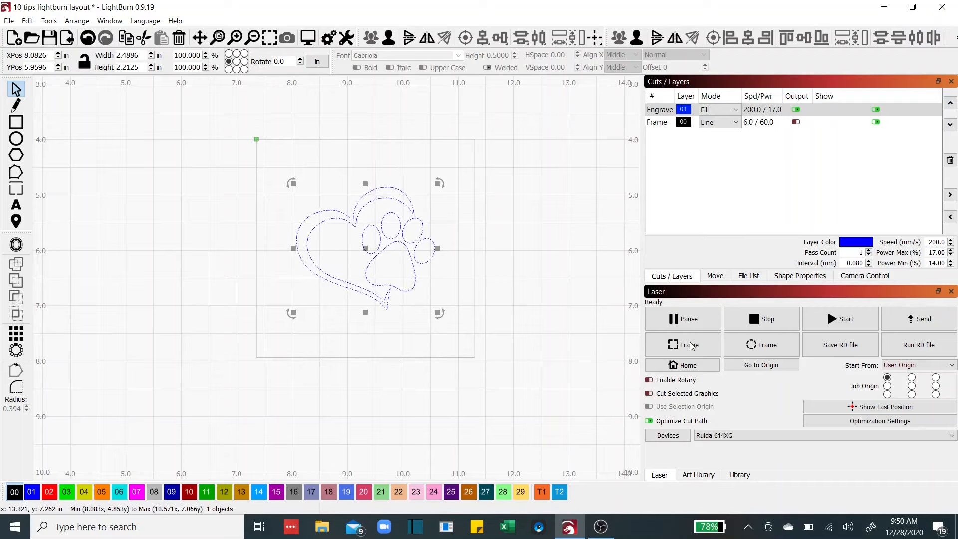
Trace the heart-and-paw artwork's boundary with the laser head, using both rubber-band and rectangular framing
click(745, 347)
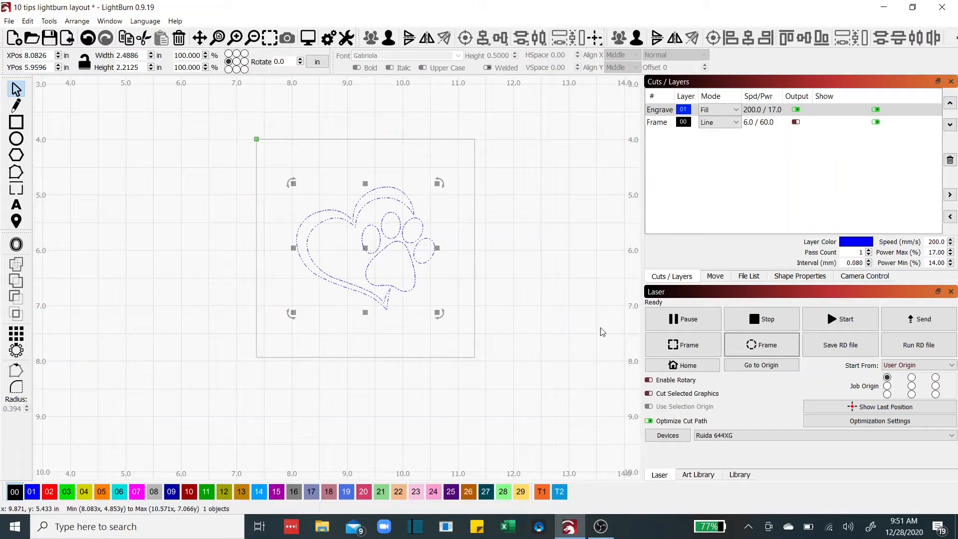
click(691, 345)
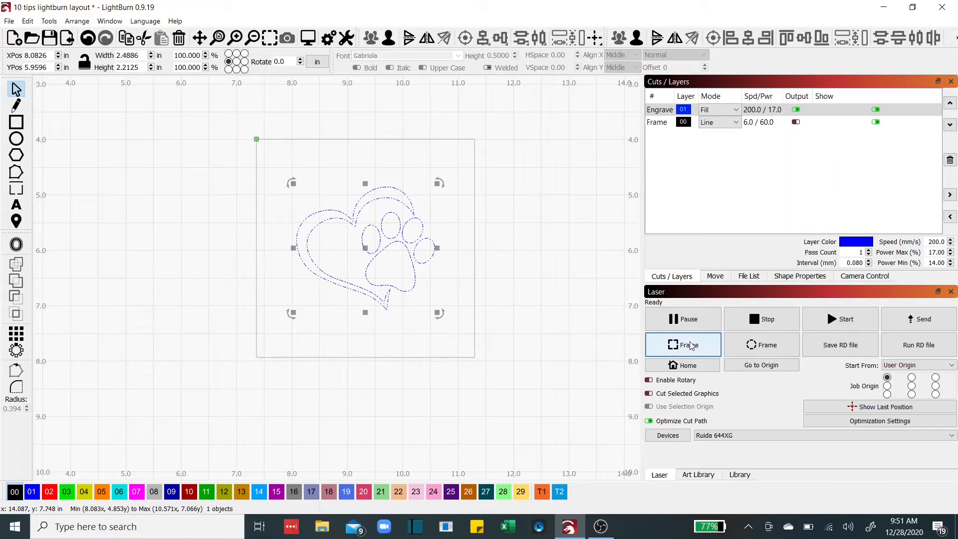
click(761, 347)
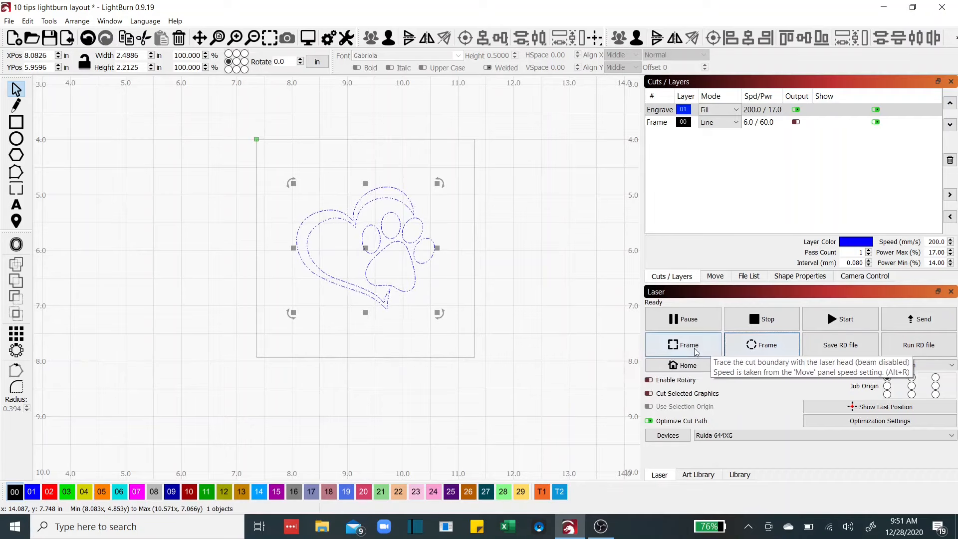
click(715, 277)
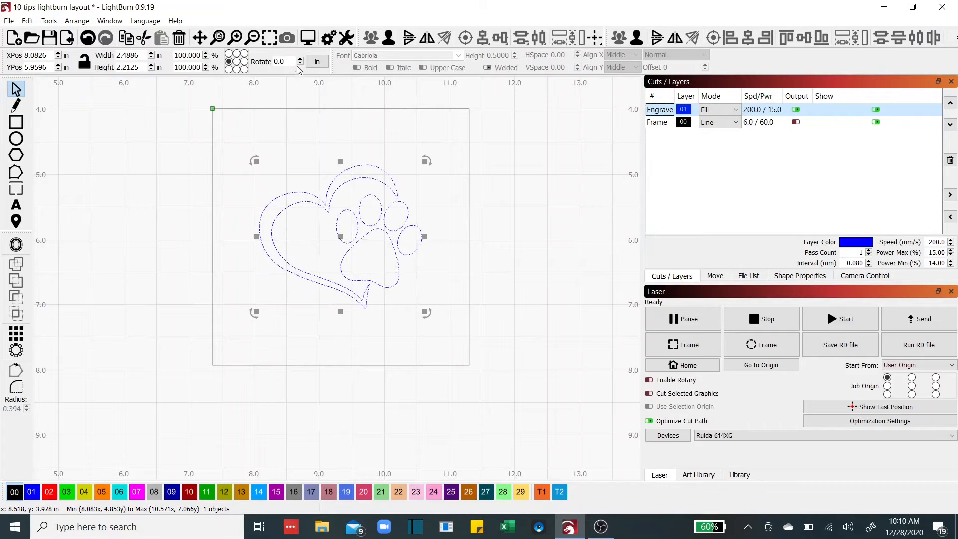
Recheck the heart-and-paw engraving in the preview and view the Slate Engrave entry in the materials library
click(307, 38)
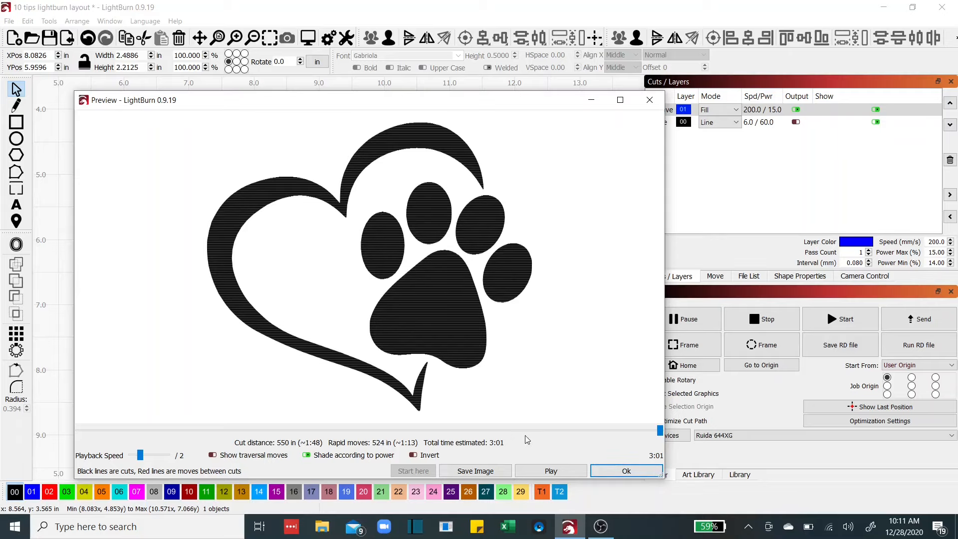
click(605, 470)
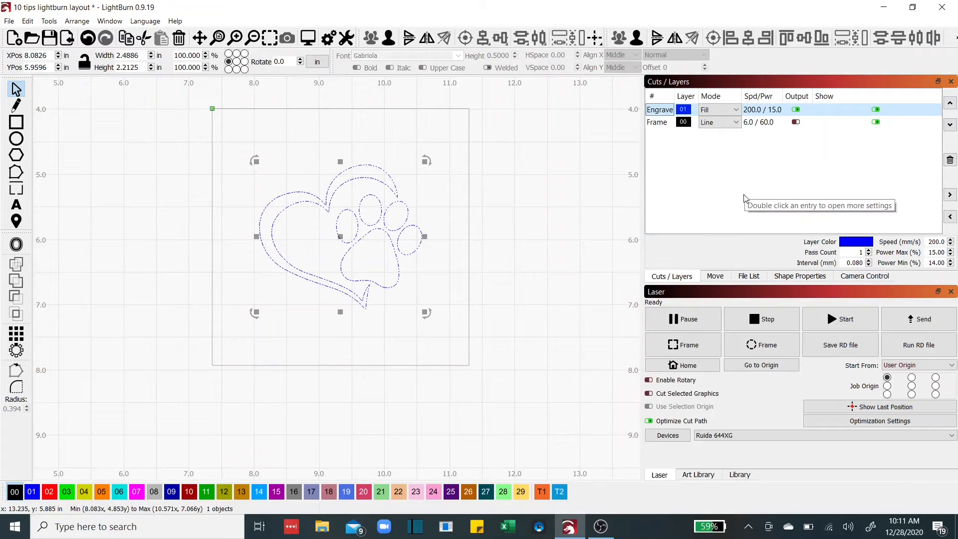
click(740, 475)
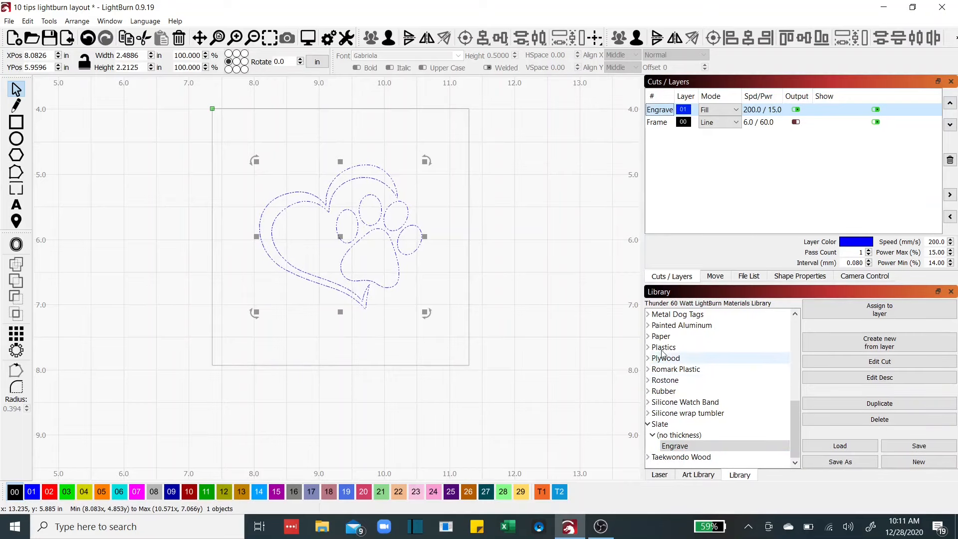
click(797, 463)
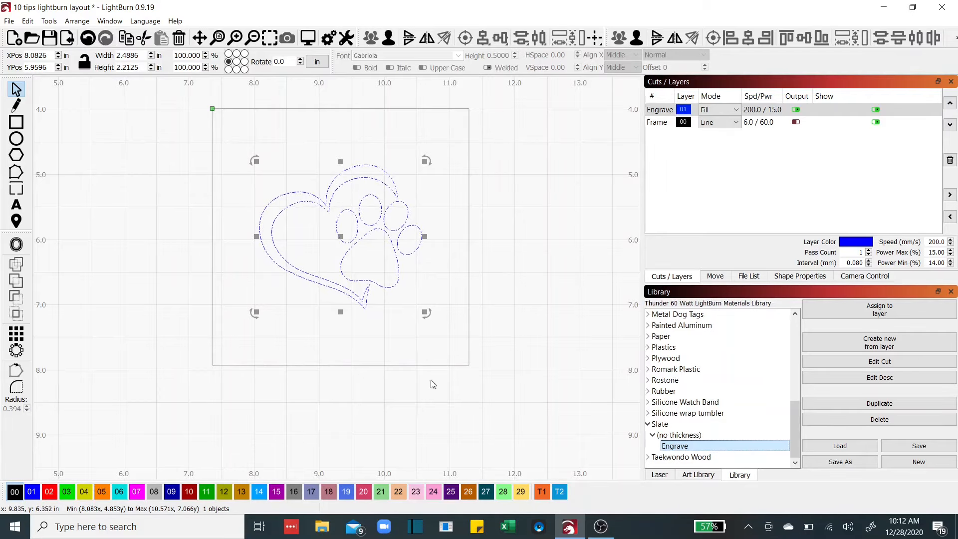
Send the engraving job to the laser under the file name 10 TIPS
click(659, 475)
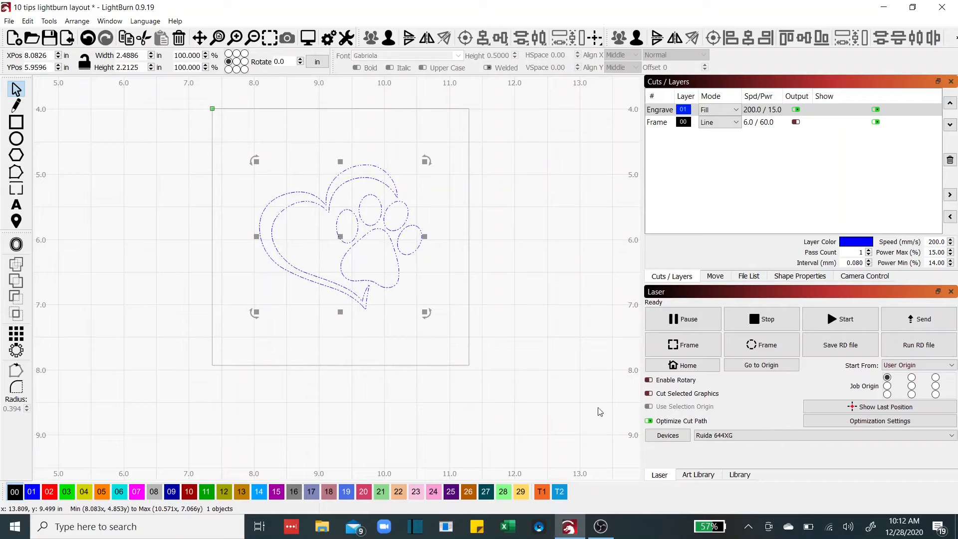
click(923, 323)
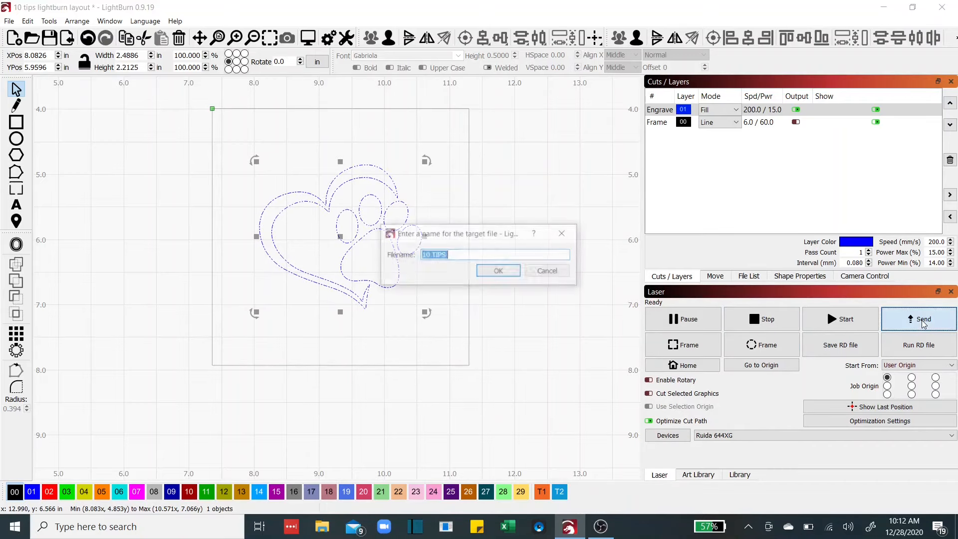
click(511, 274)
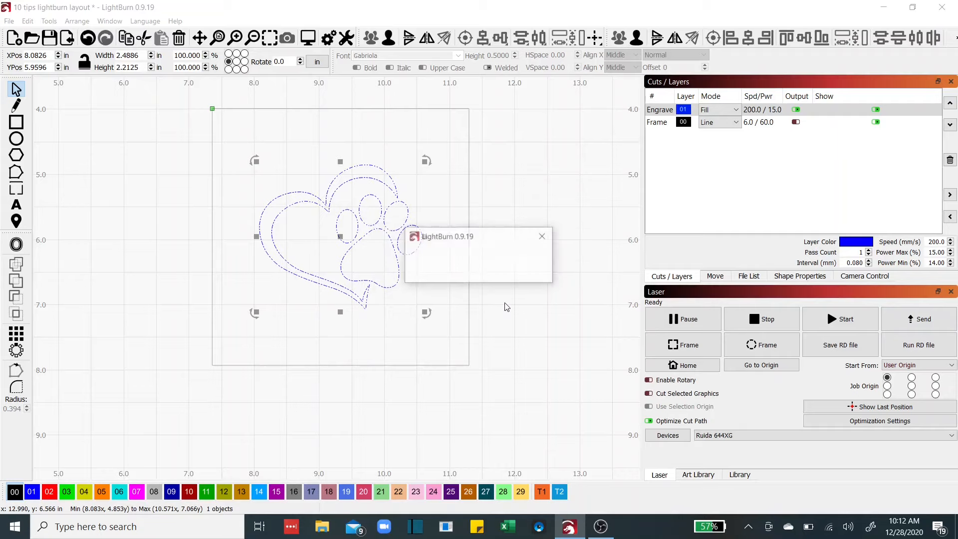